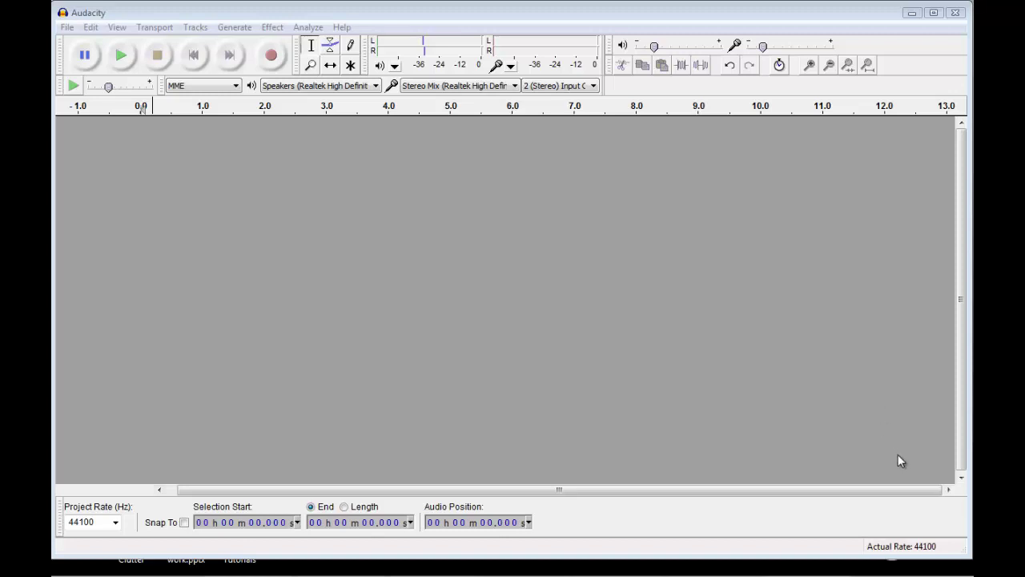
Open the Windows Sound control panel from the tray speaker icon and position it over Audacity
mouse_move(929, 573)
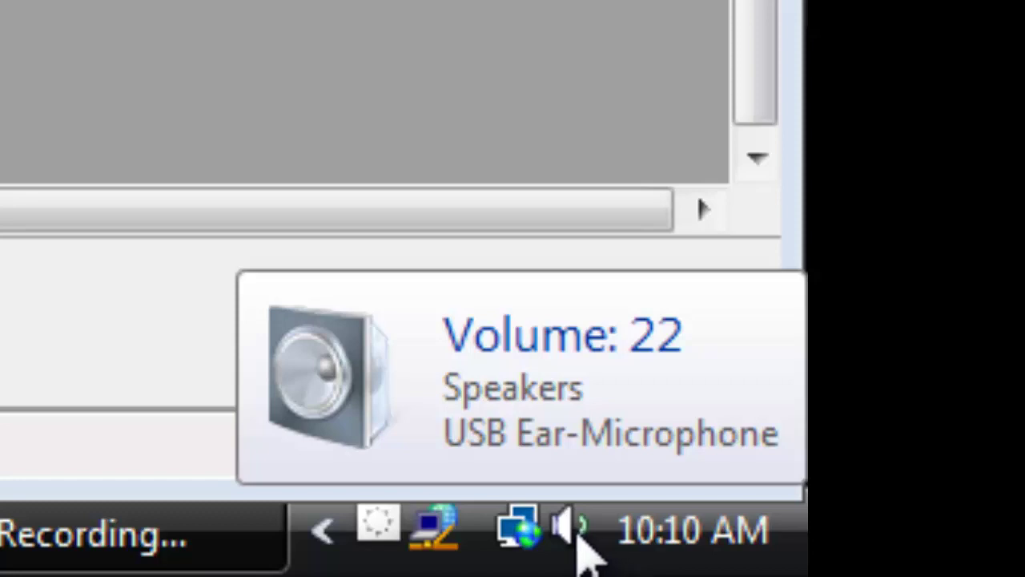
right_click(568, 521)
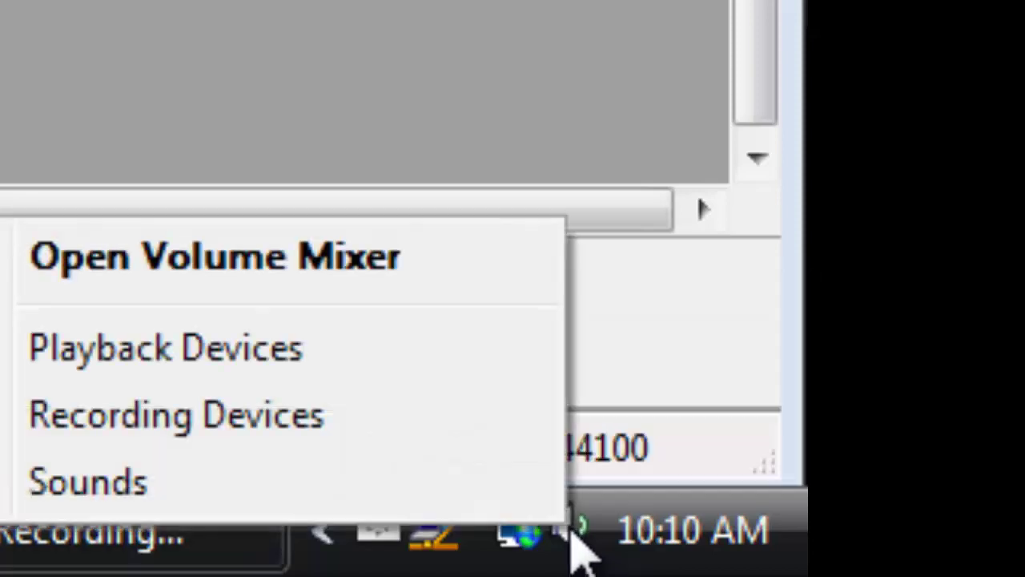
click(541, 493)
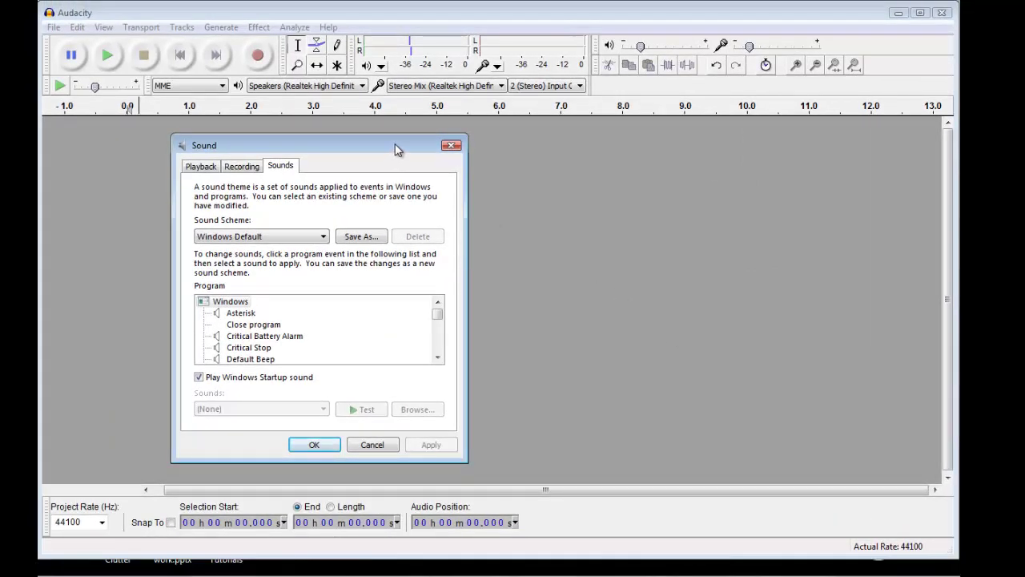
drag(399, 146, 420, 142)
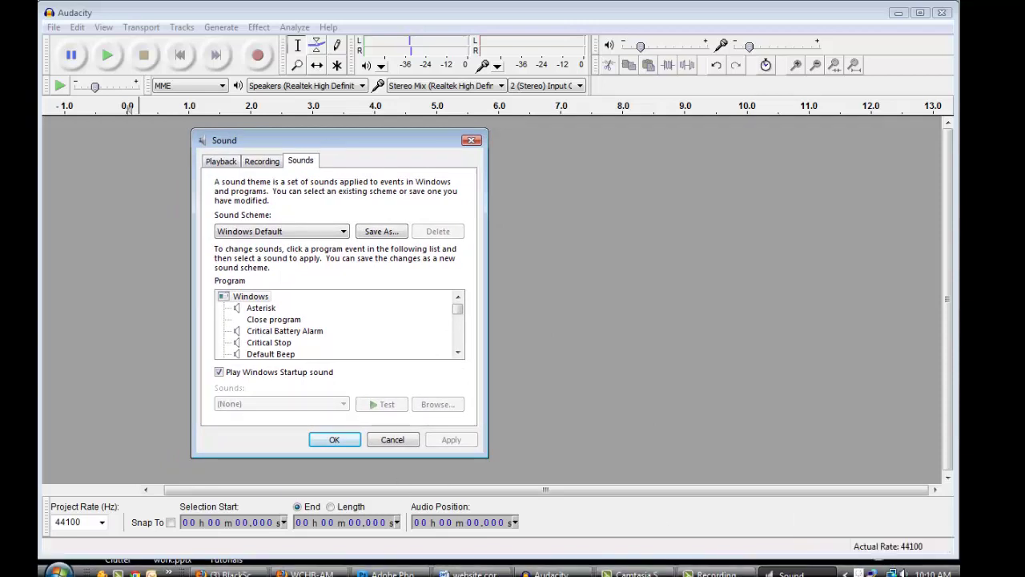
click(56, 570)
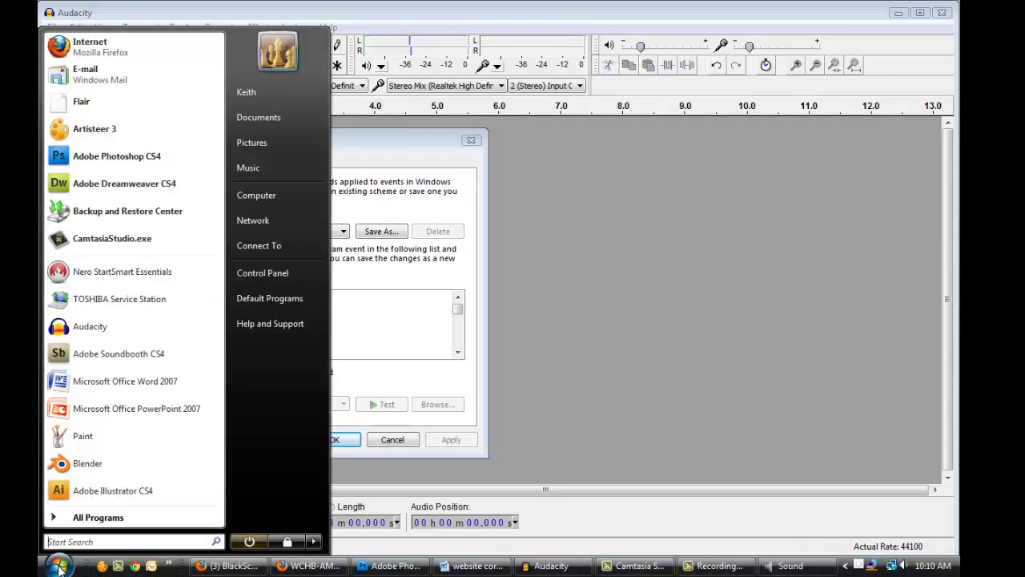
click(285, 276)
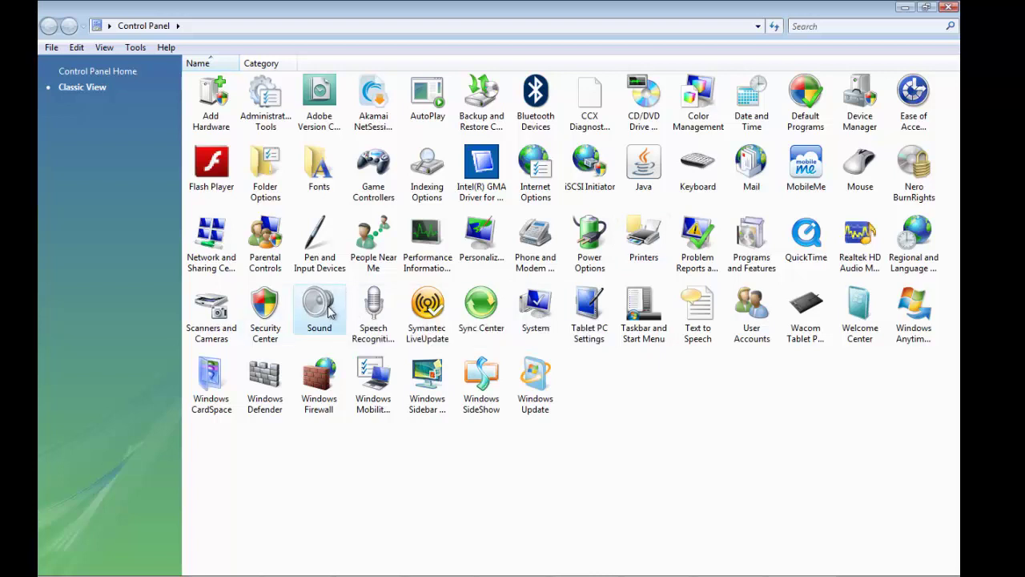
click(327, 311)
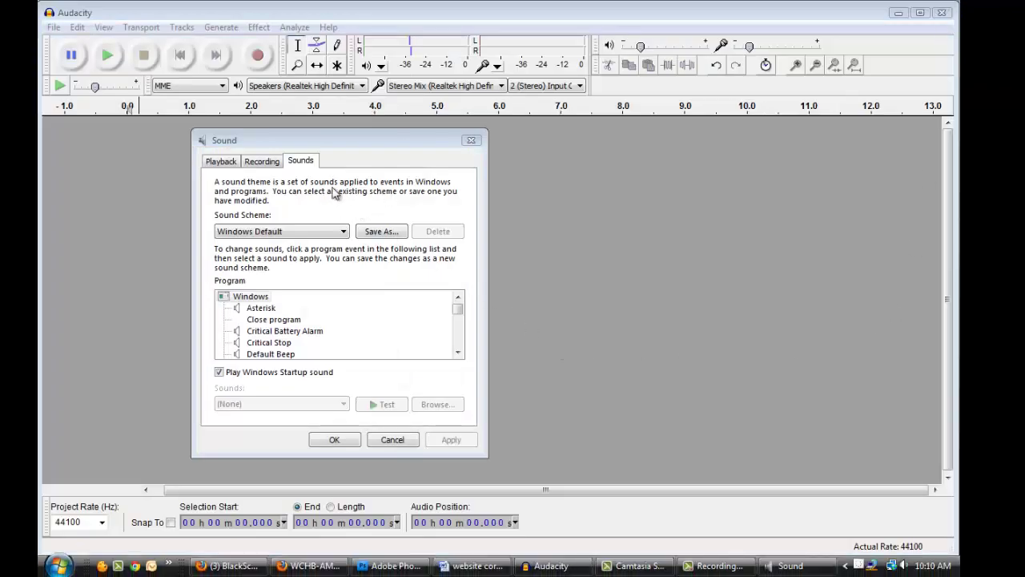
Show the disabled devices on the Recording tab's device list
click(263, 163)
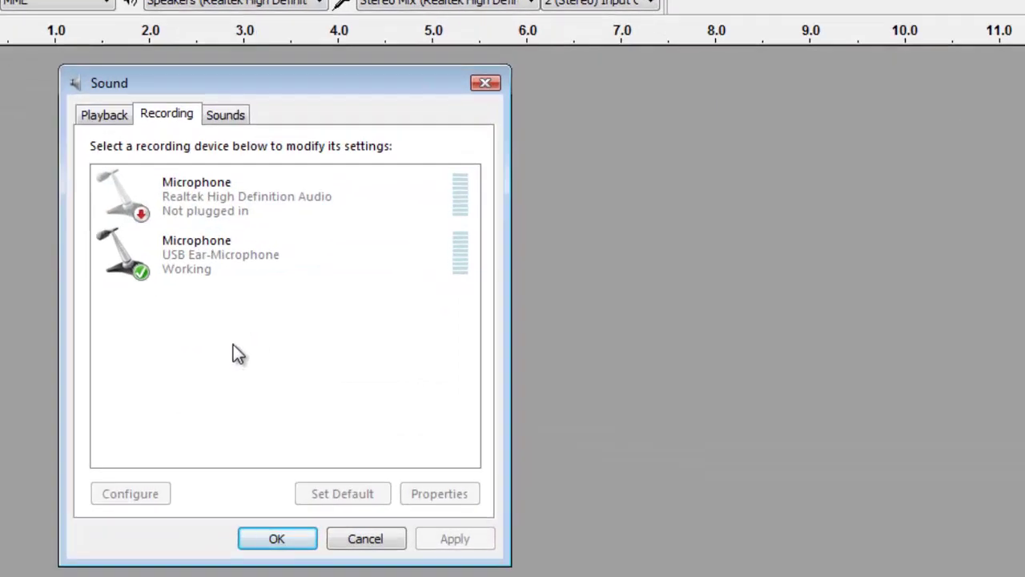
right_click(233, 346)
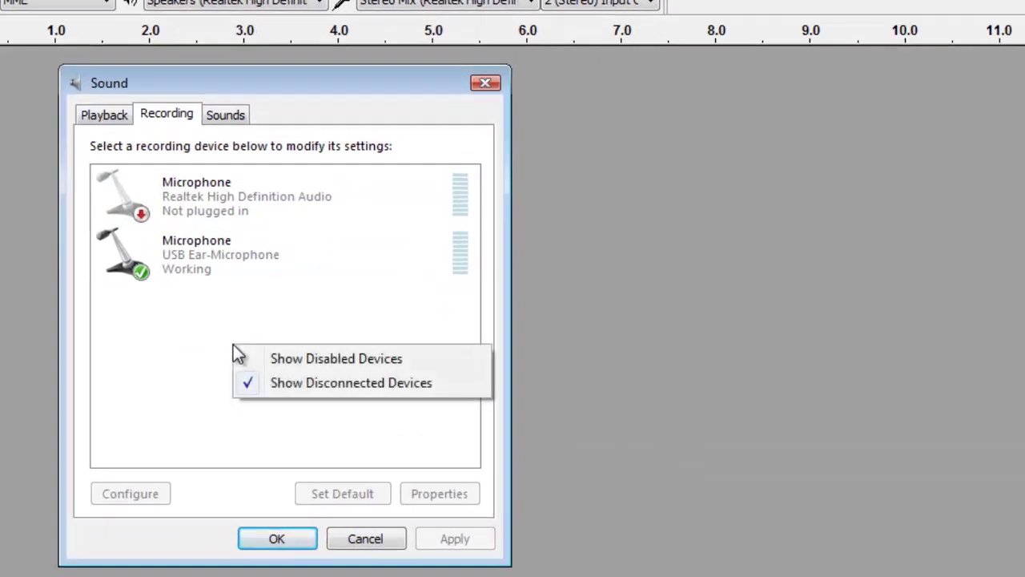
click(316, 362)
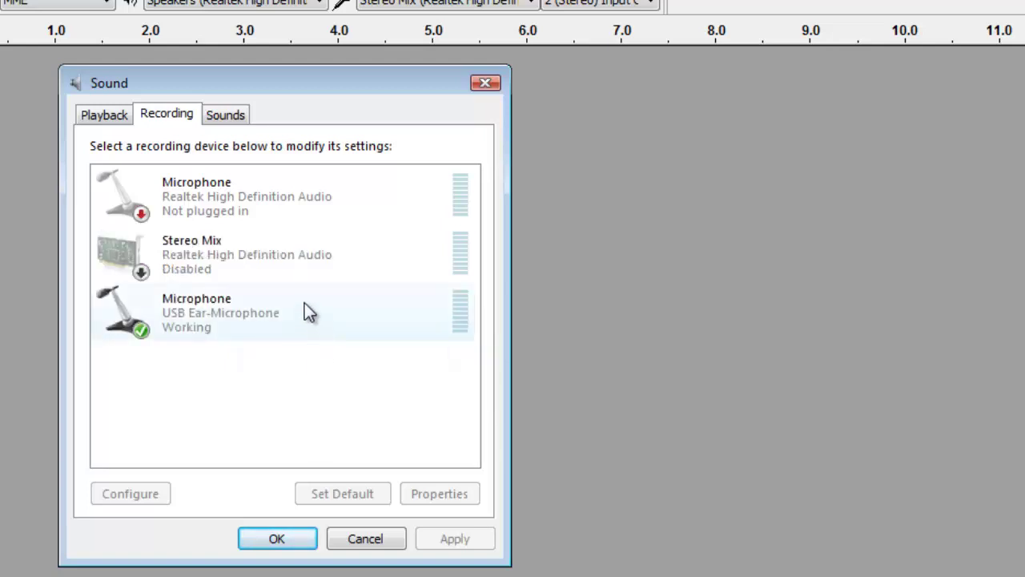
Enable Stereo Mix as a recording device and close the Sound window with OK
click(237, 249)
right_click(236, 250)
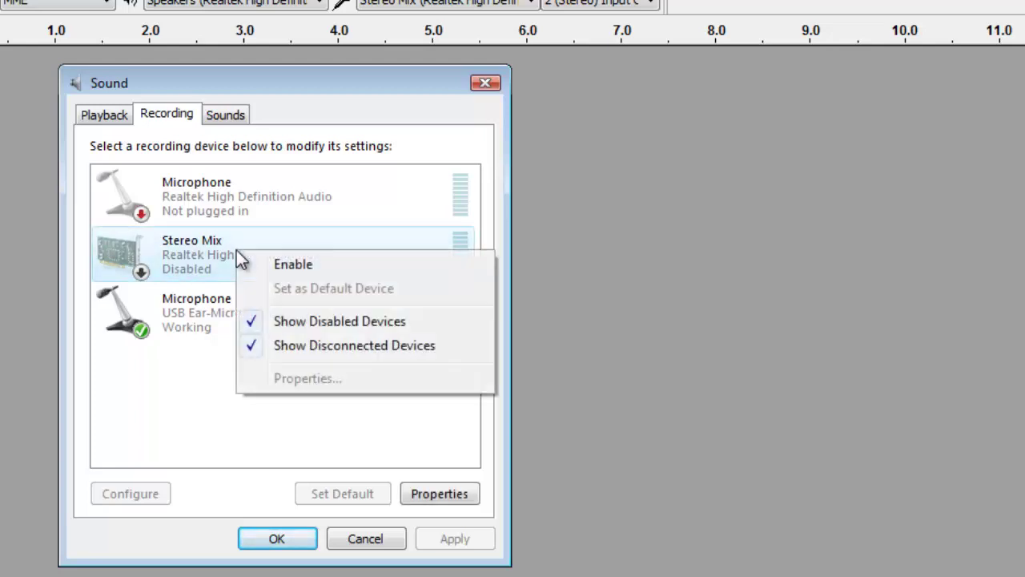
click(326, 265)
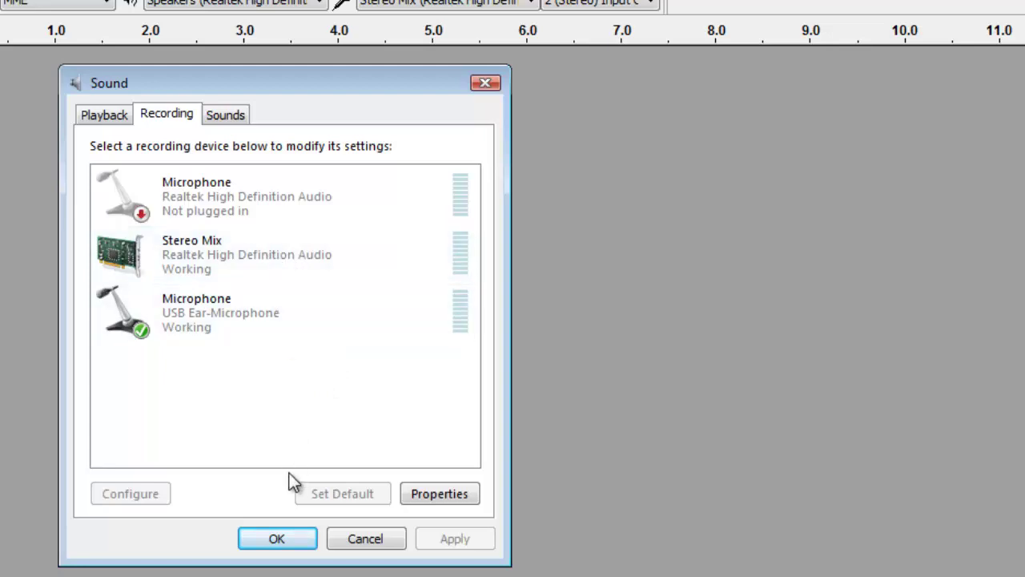
click(280, 540)
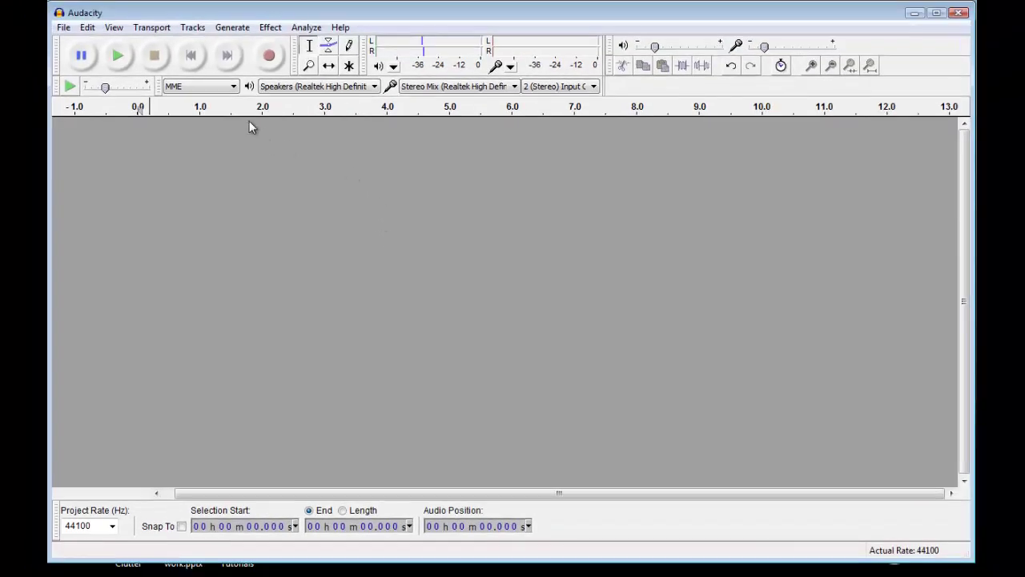
Keep MME as the audio host and choose Stereo Mix (Realtek High Definition) as the recording device
click(232, 87)
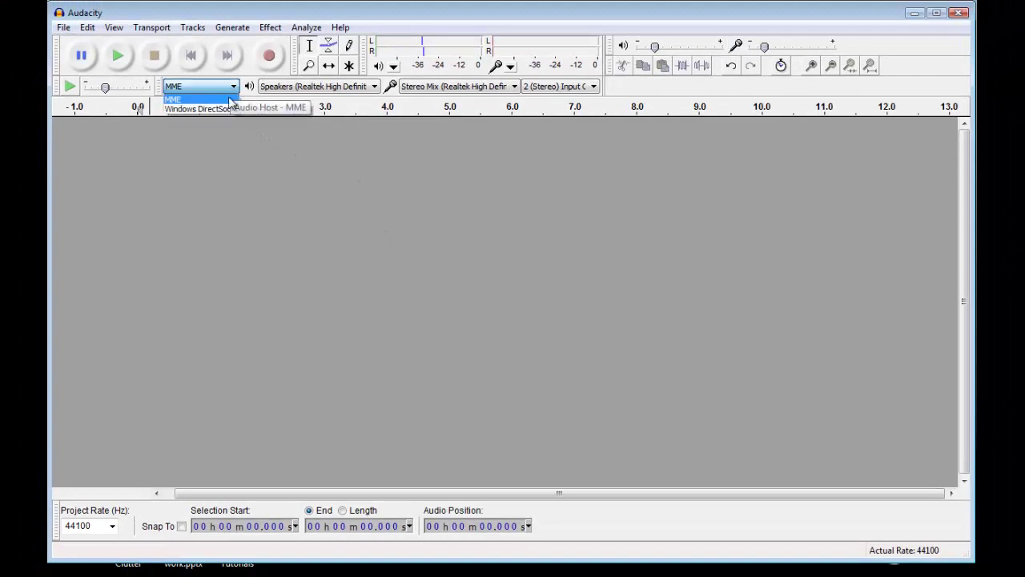
click(231, 87)
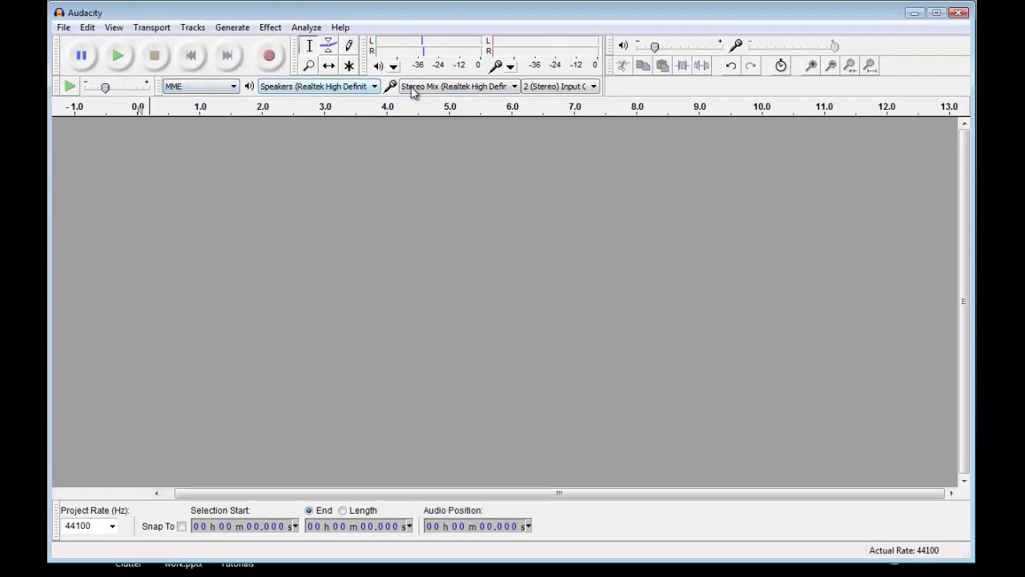
click(478, 87)
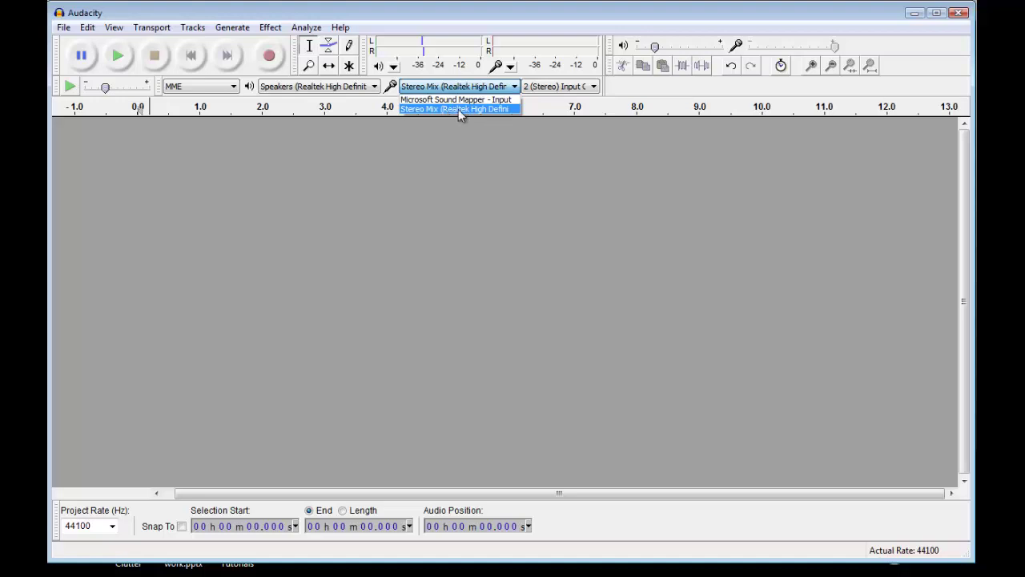
click(459, 110)
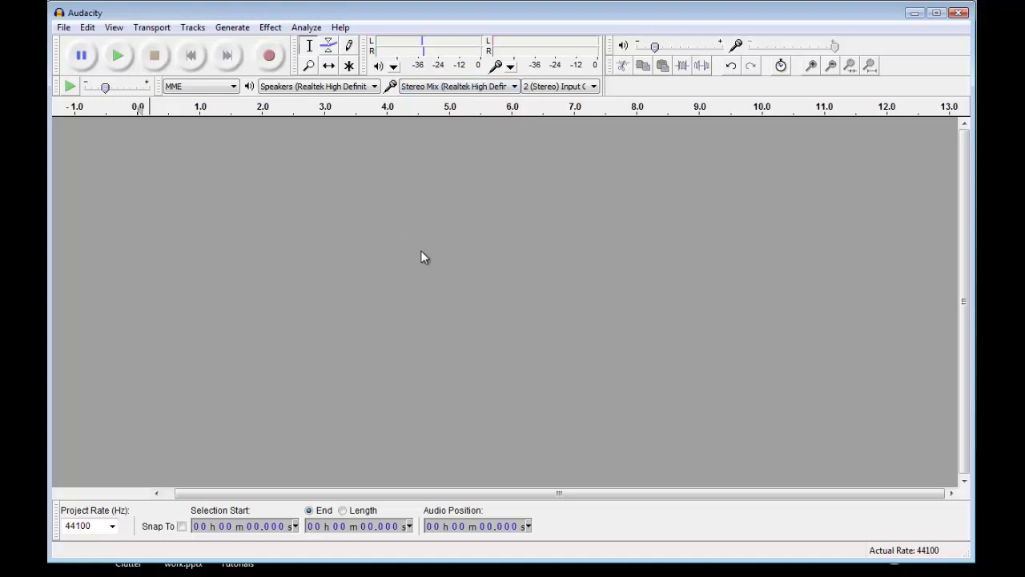
Start the WCHB internet radio stream in Firefox and move the player window aside
mouse_move(377, 573)
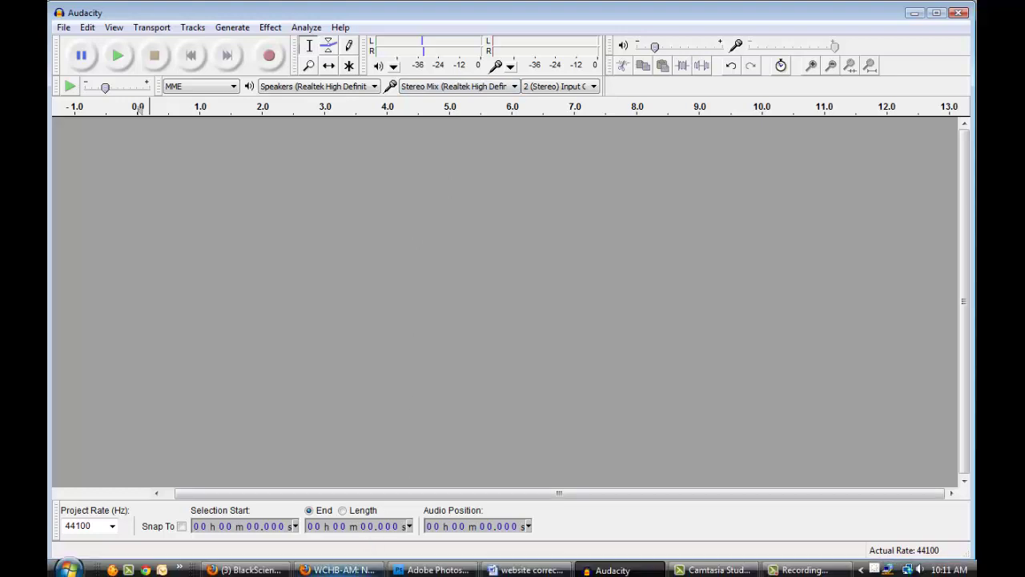
click(302, 570)
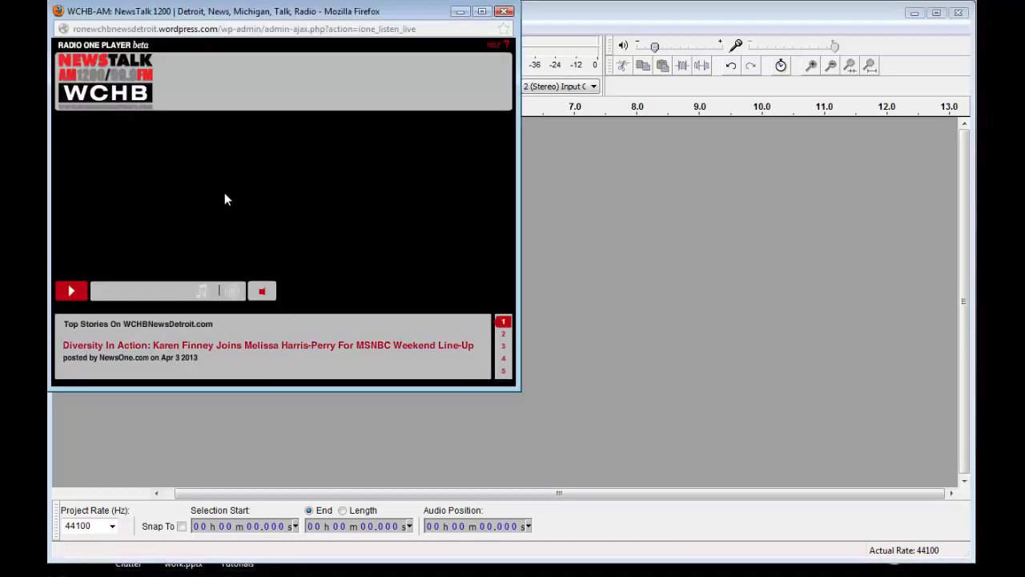
click(72, 292)
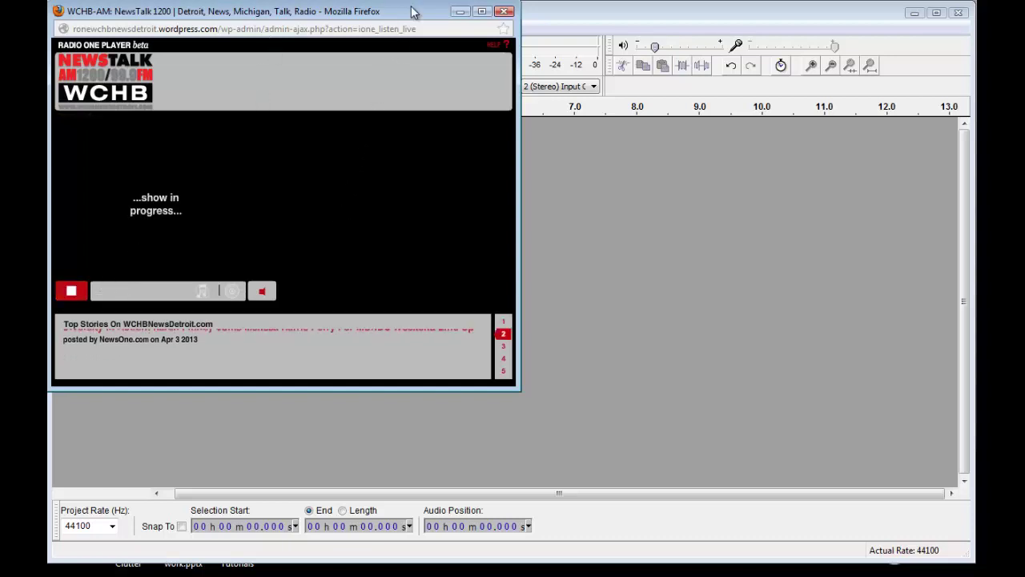
drag(414, 11, 450, 110)
Record about 7.5 seconds of the radio audio in Audacity, then stop
click(339, 15)
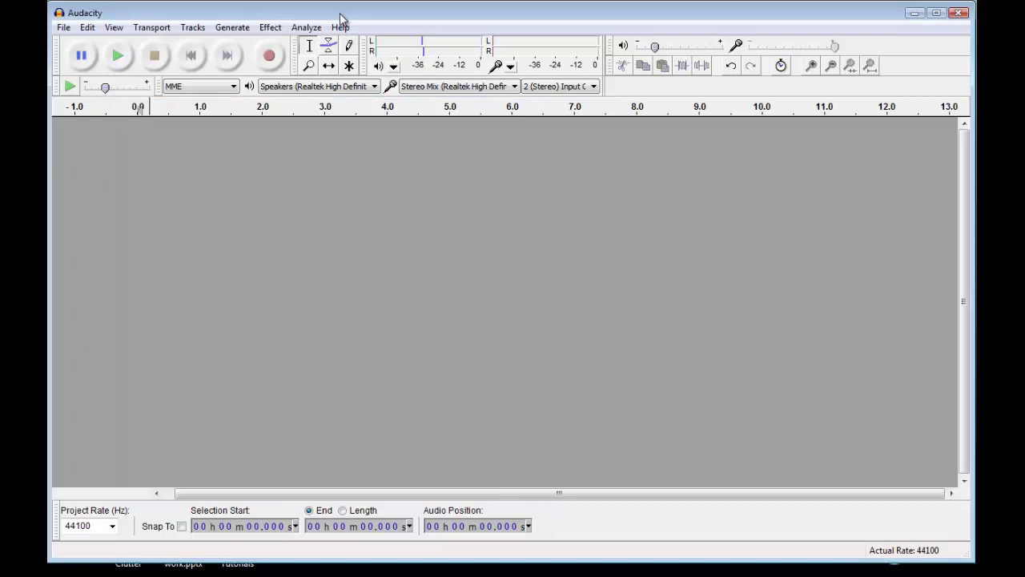
click(269, 54)
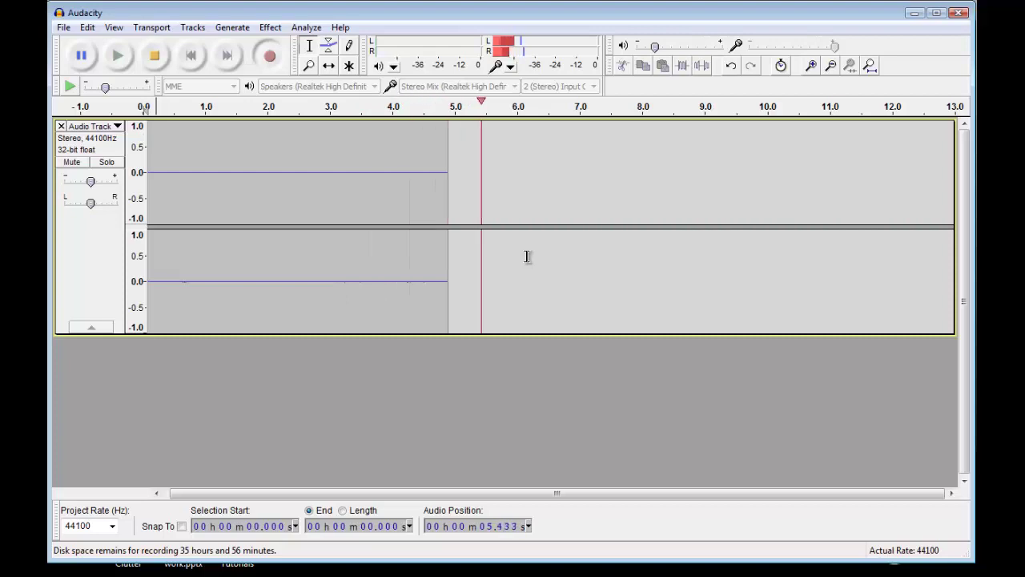
click(156, 56)
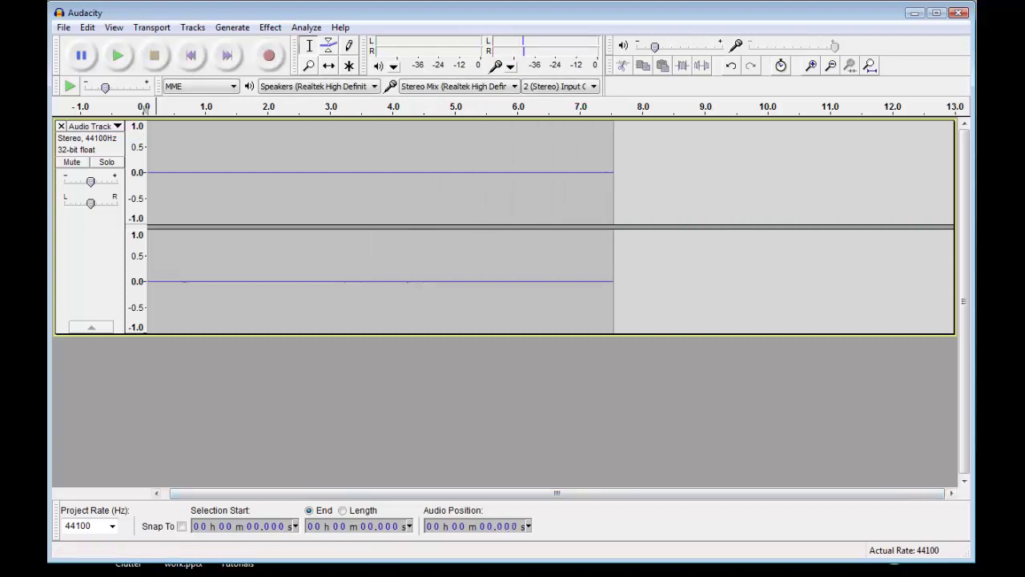
Stop the WCHB radio stream and move the player window below the Audacity tracks
click(334, 571)
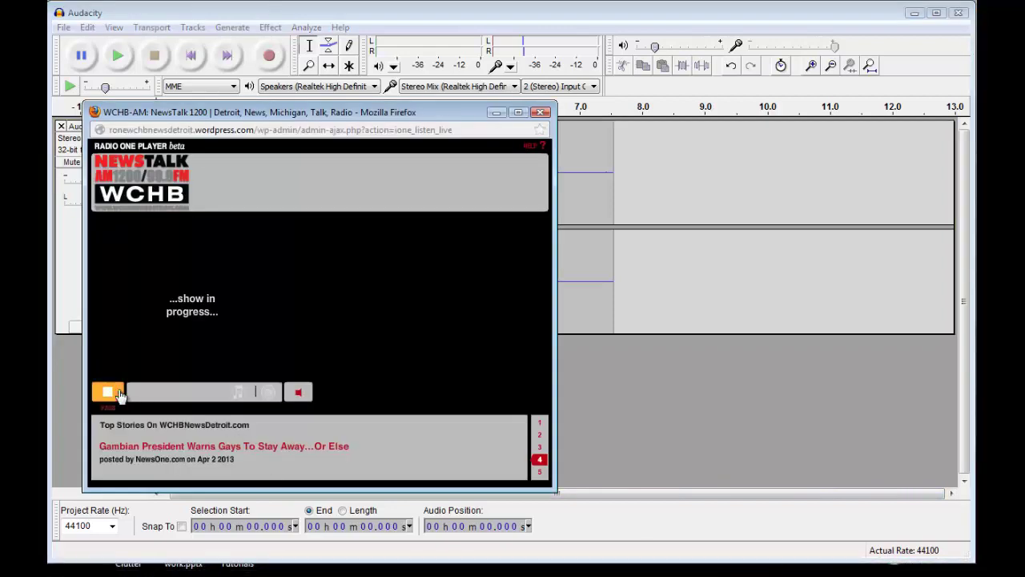
click(108, 391)
drag(388, 115, 388, 326)
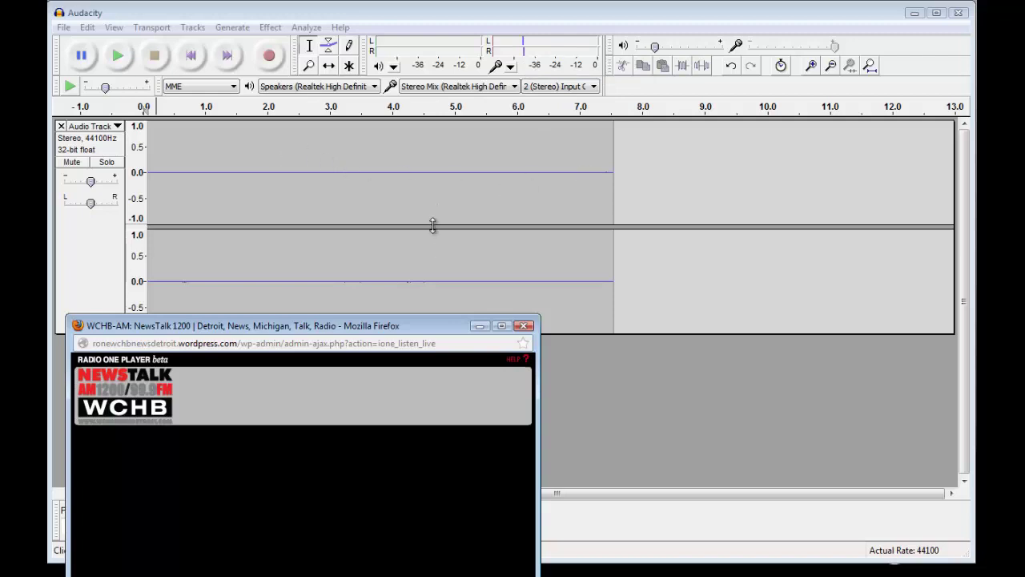
drag(404, 322, 406, 342)
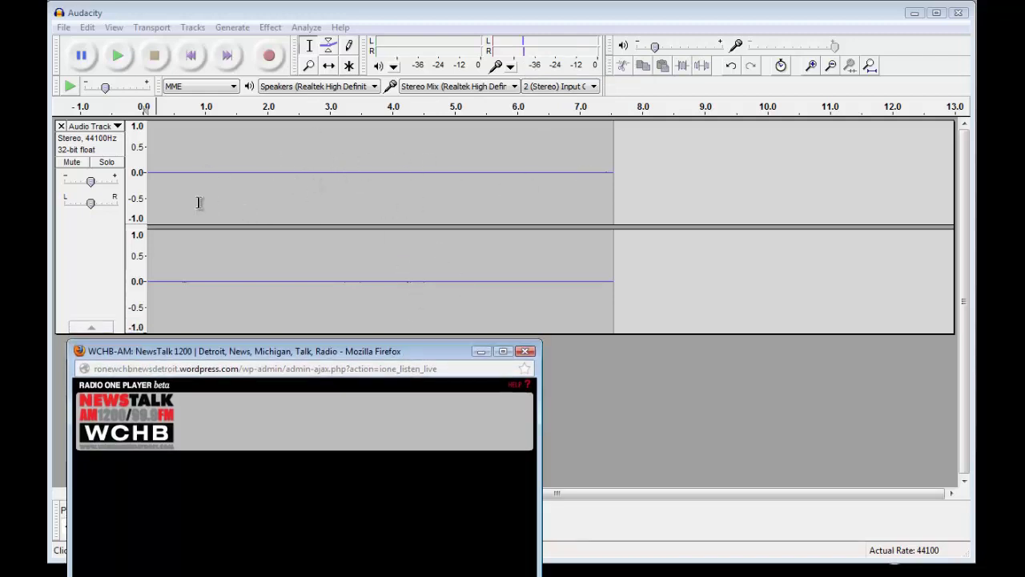
Play back the recorded track and raise the output volume
click(160, 108)
click(160, 108)
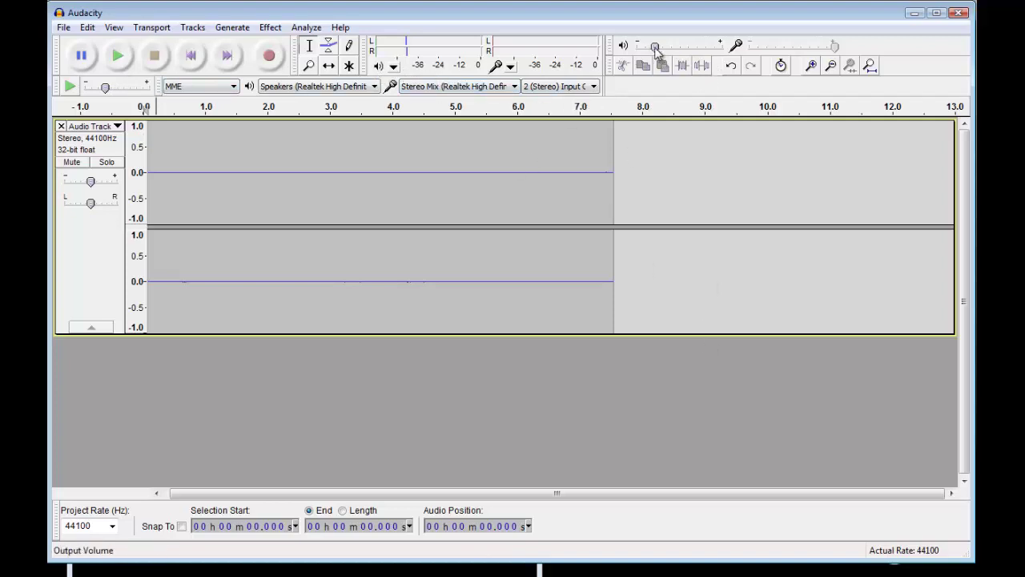
drag(655, 48, 703, 46)
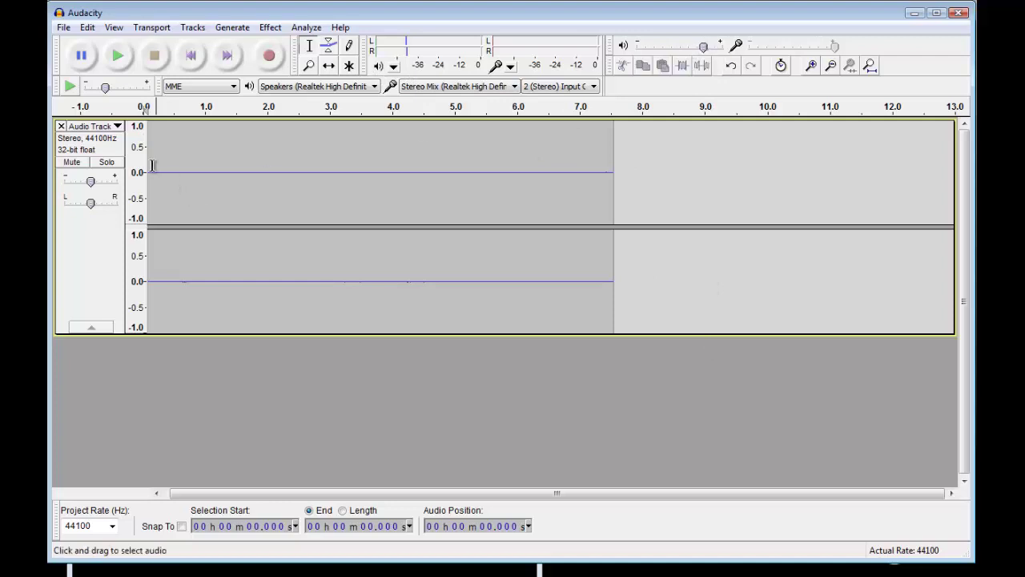